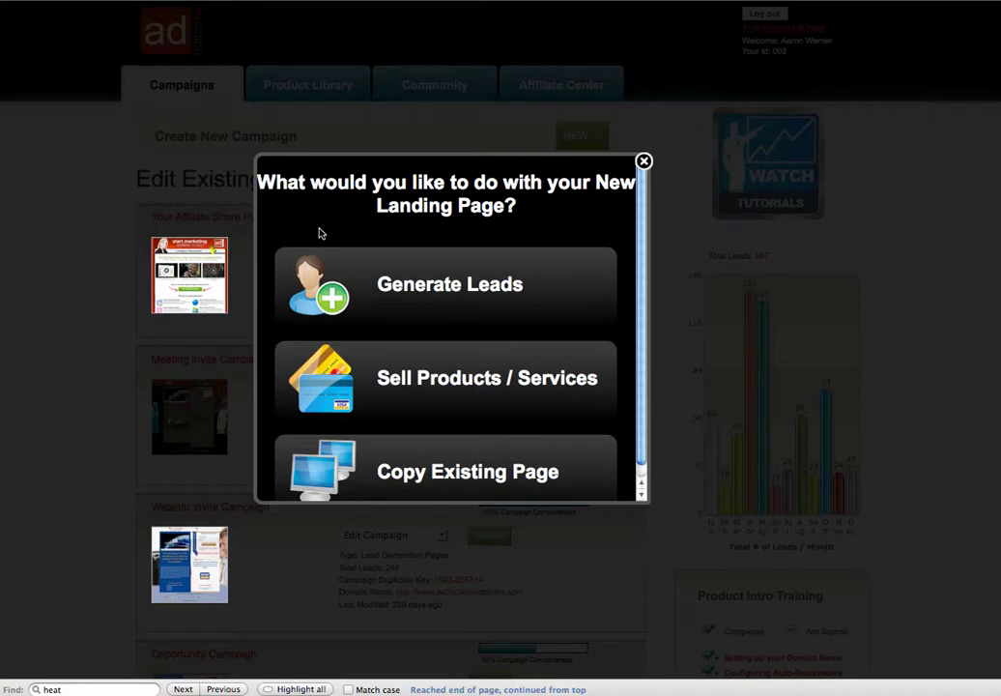
- Set the new landing page to generate leads and name the campaign "test"
left_click(454, 287)
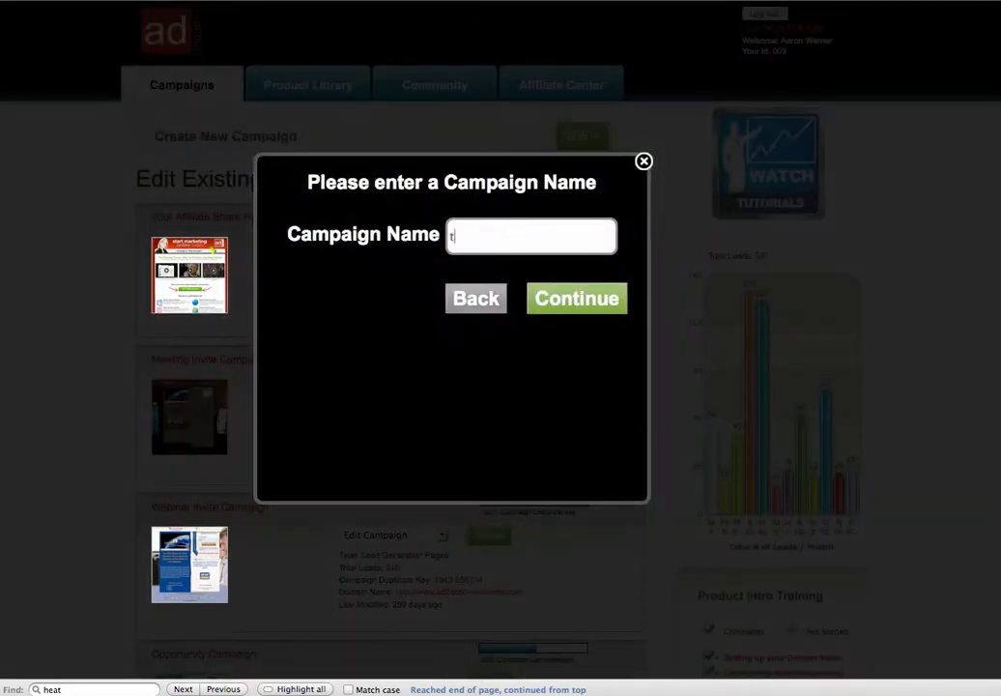
type("test")
left_click(527, 369)
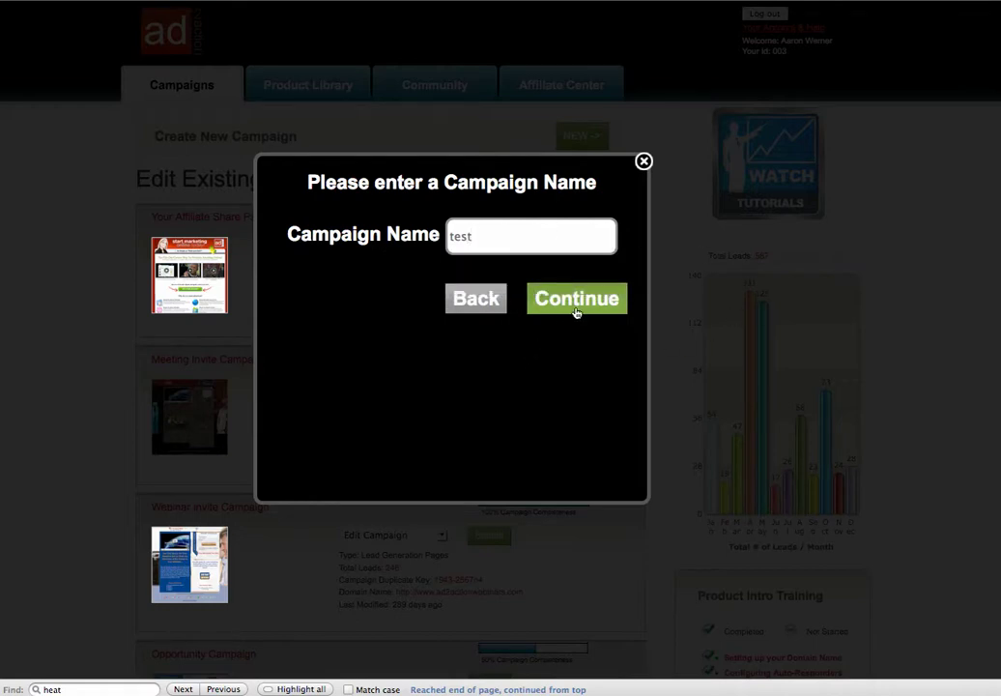
left_click(576, 300)
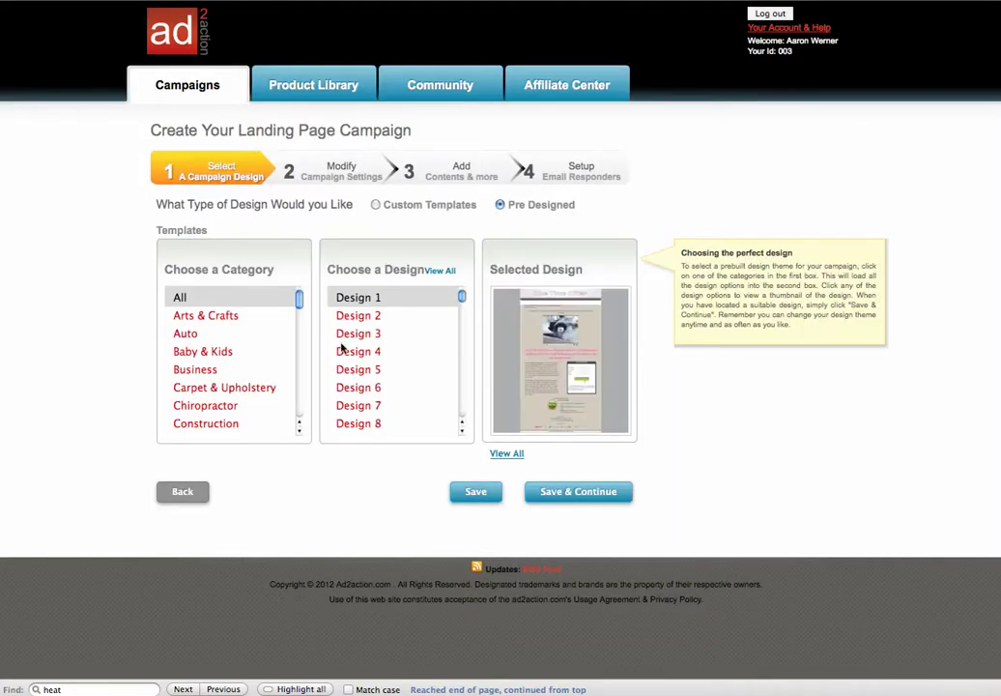
- Compare several pre-designed templates, choose Design 200 for the campaign, and save and continue to the campaign settings
left_click(360, 351)
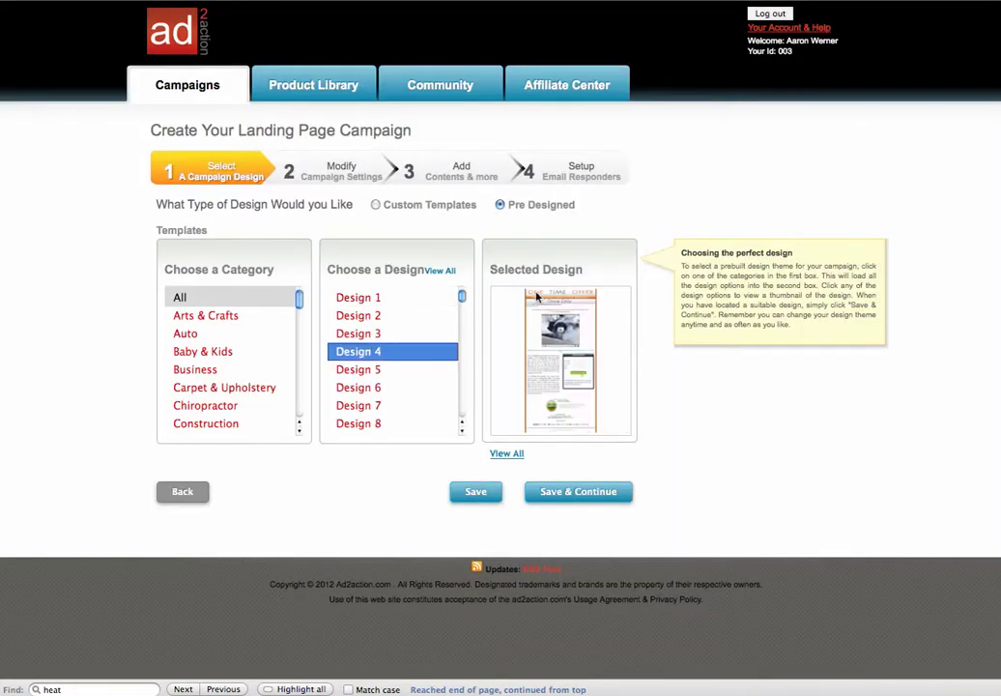
left_click_drag(461, 300, 458, 331)
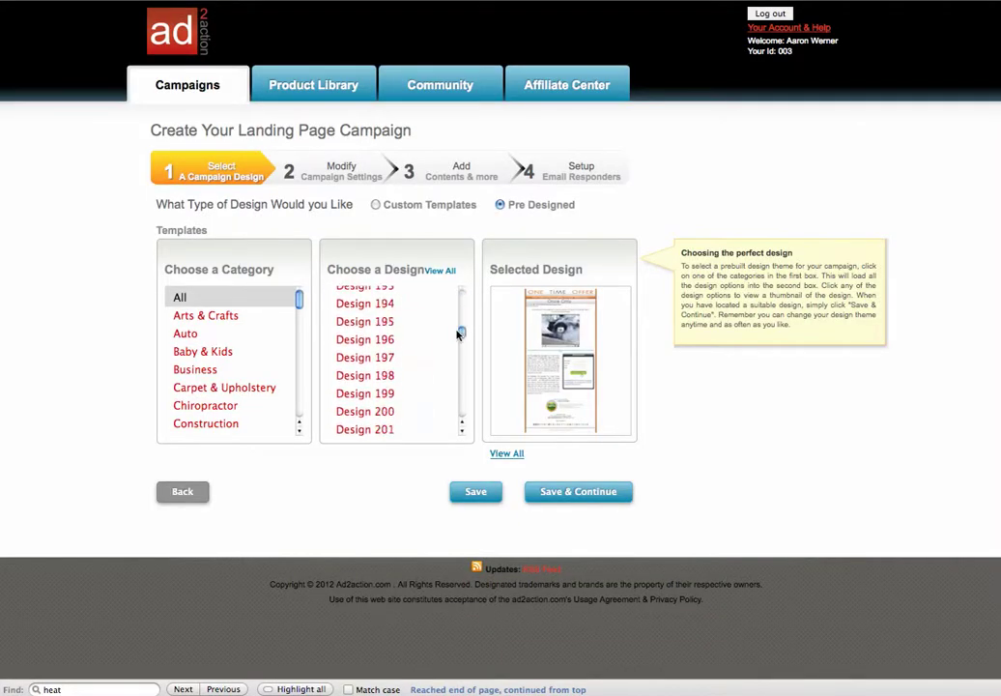
left_click(364, 363)
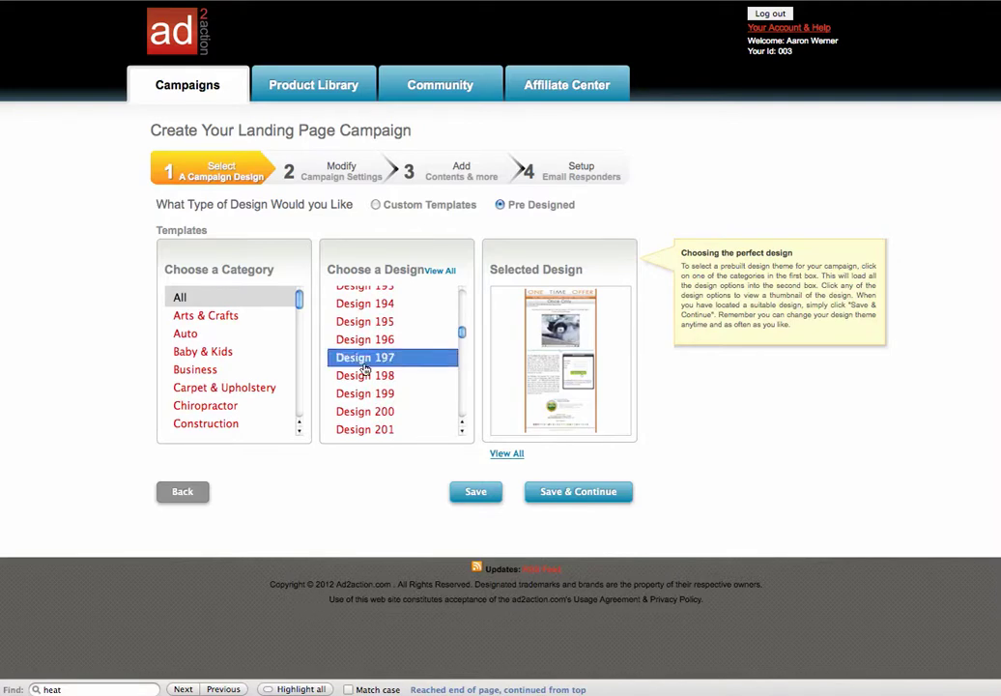
left_click(396, 394)
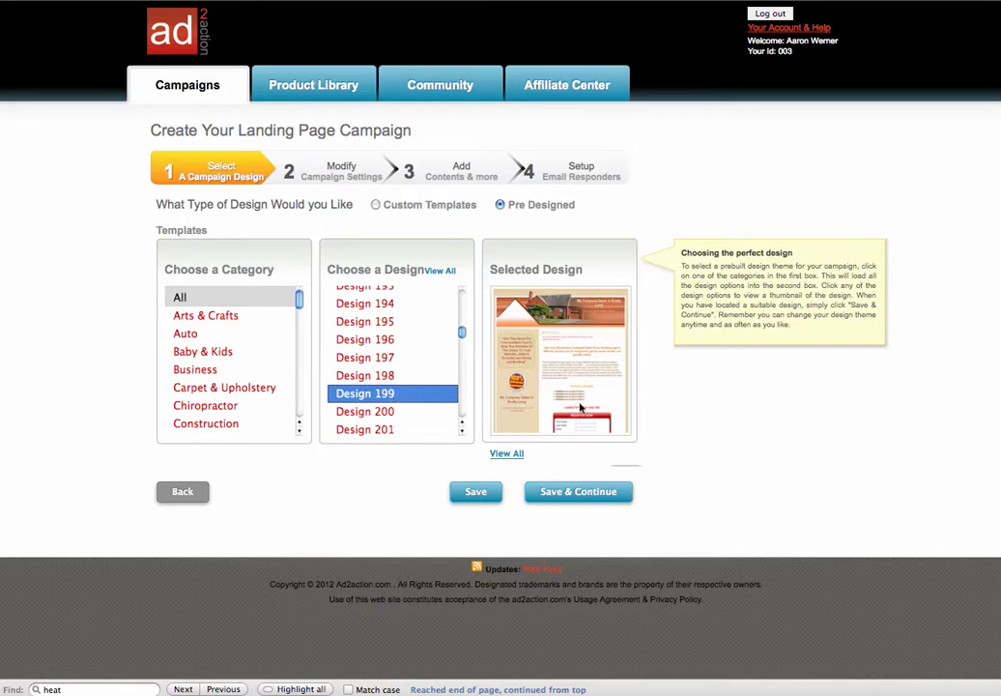
left_click(350, 361)
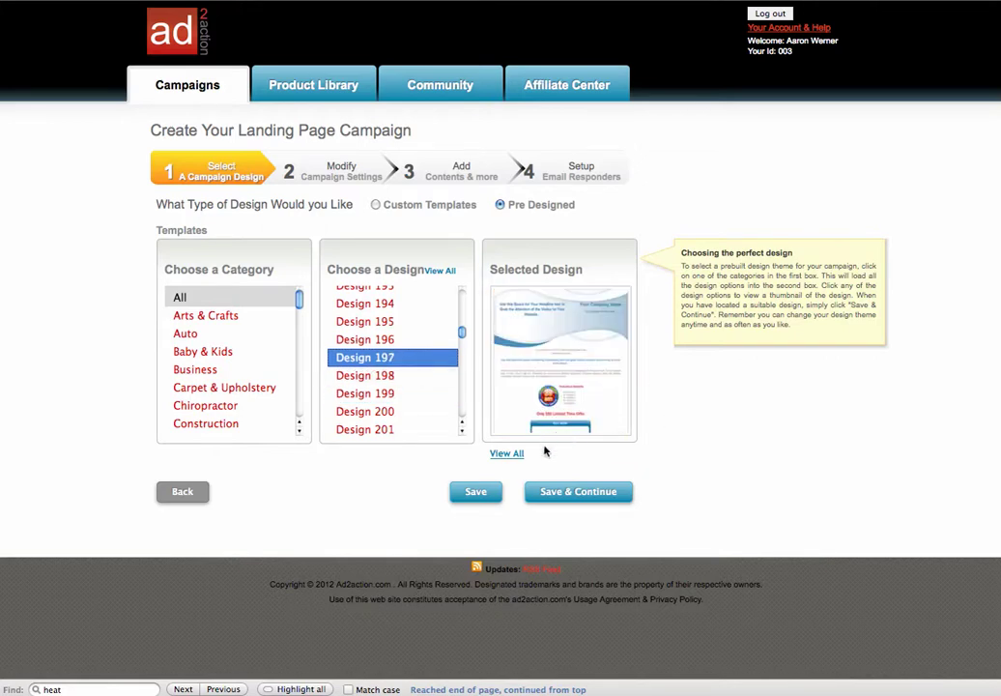
left_click(366, 379)
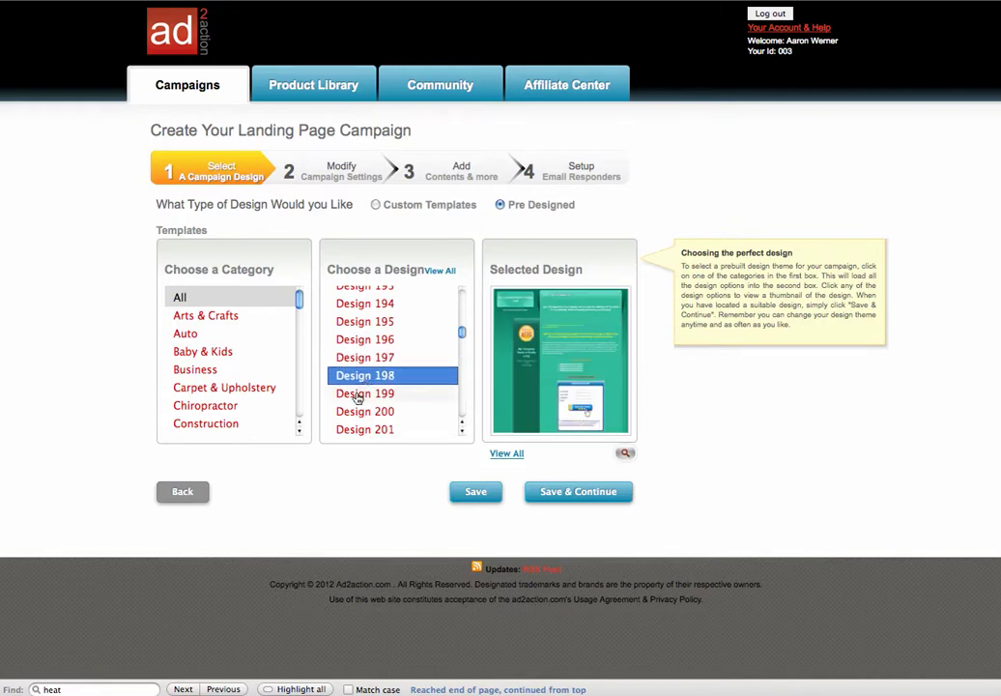
left_click(356, 396)
left_click(359, 412)
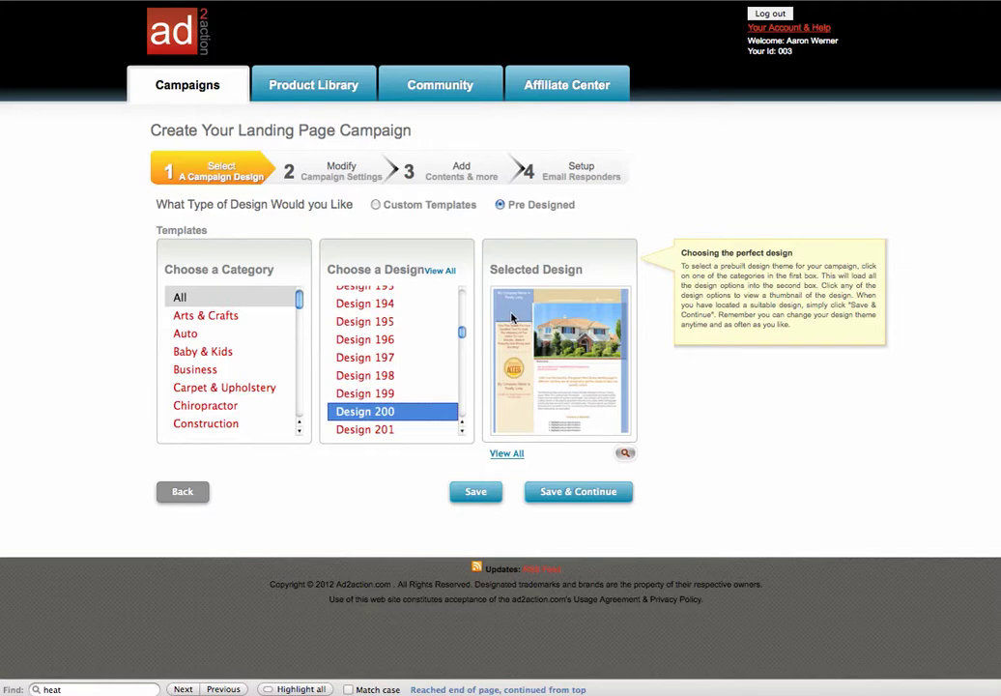
left_click(561, 493)
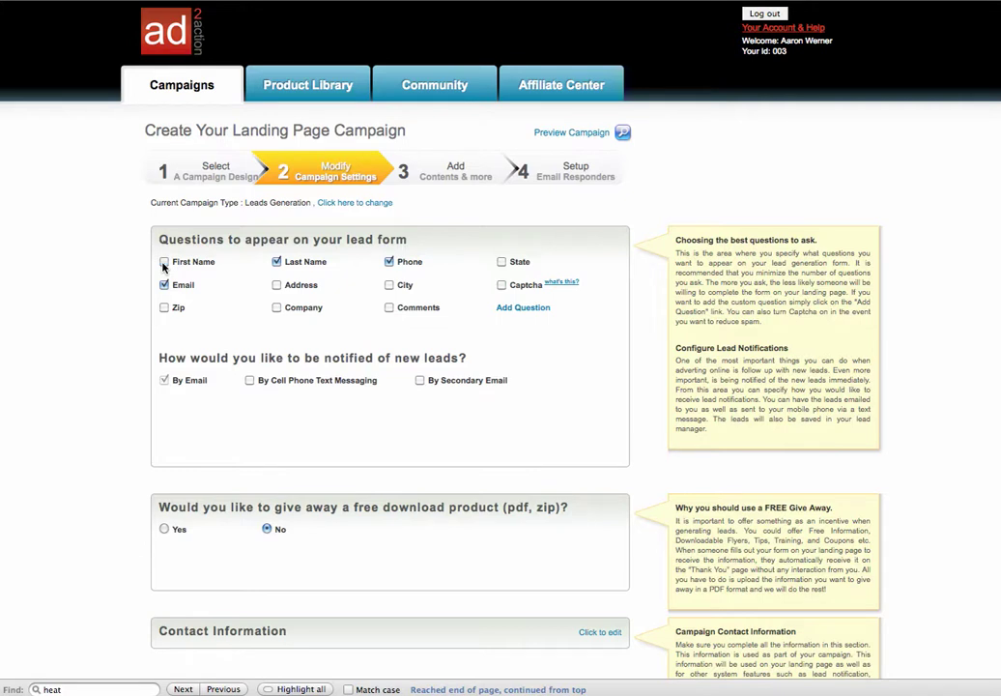
- Remove the First Name, Email, Last Name and Phone questions from the lead form, and save and continue
left_click(164, 262)
left_click(164, 285)
left_click(277, 262)
left_click(389, 262)
scroll(788, 425, "down", 4)
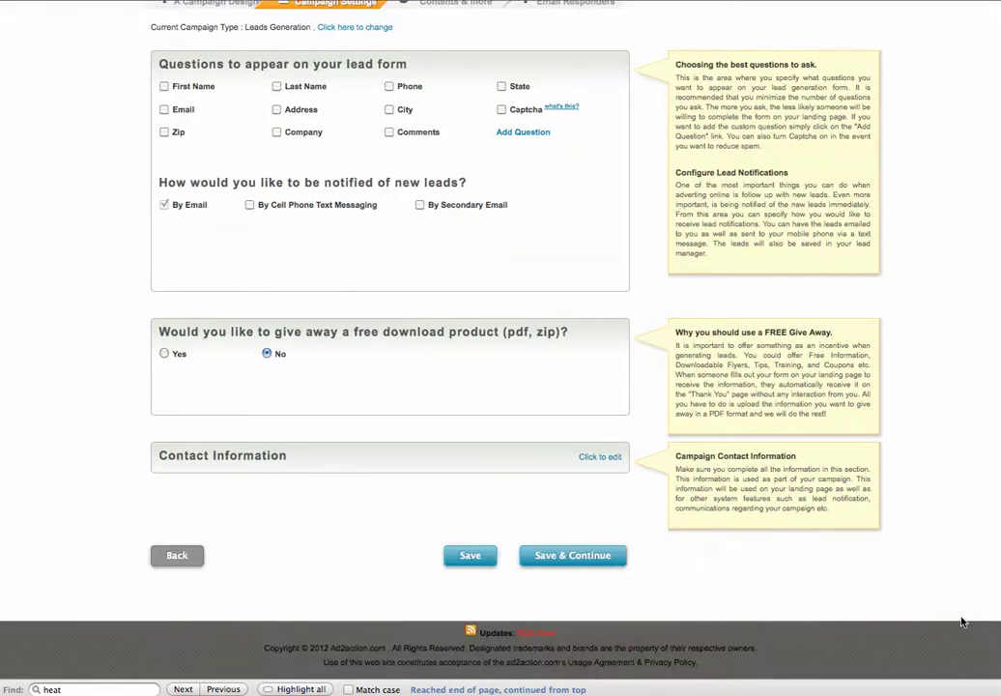
left_click(577, 557)
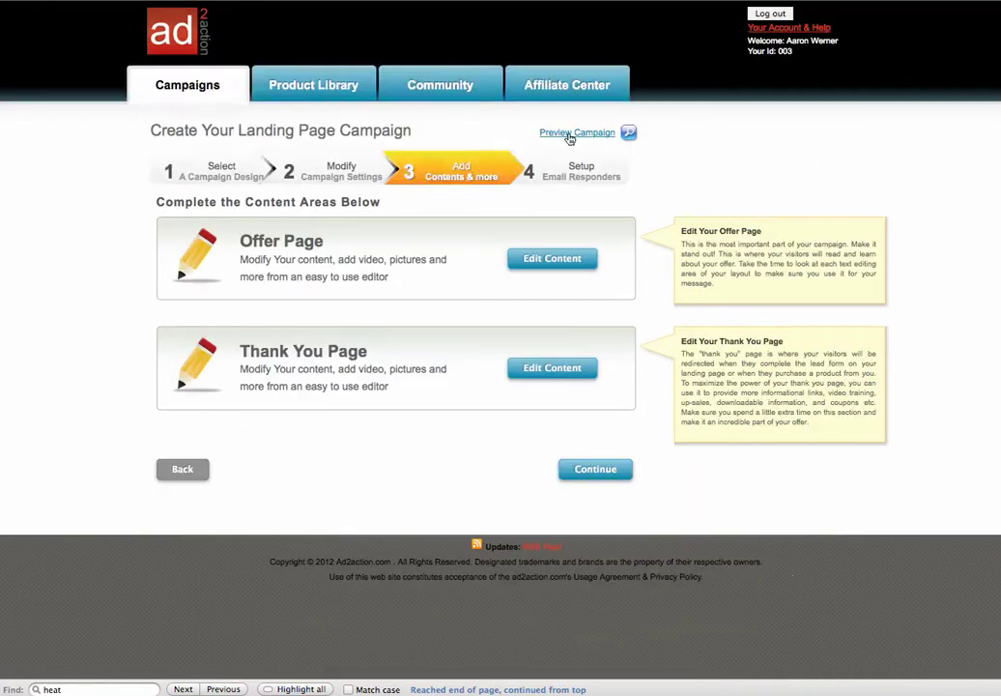
- Preview the campaign's landing page down to its end and close the preview
left_click(571, 139)
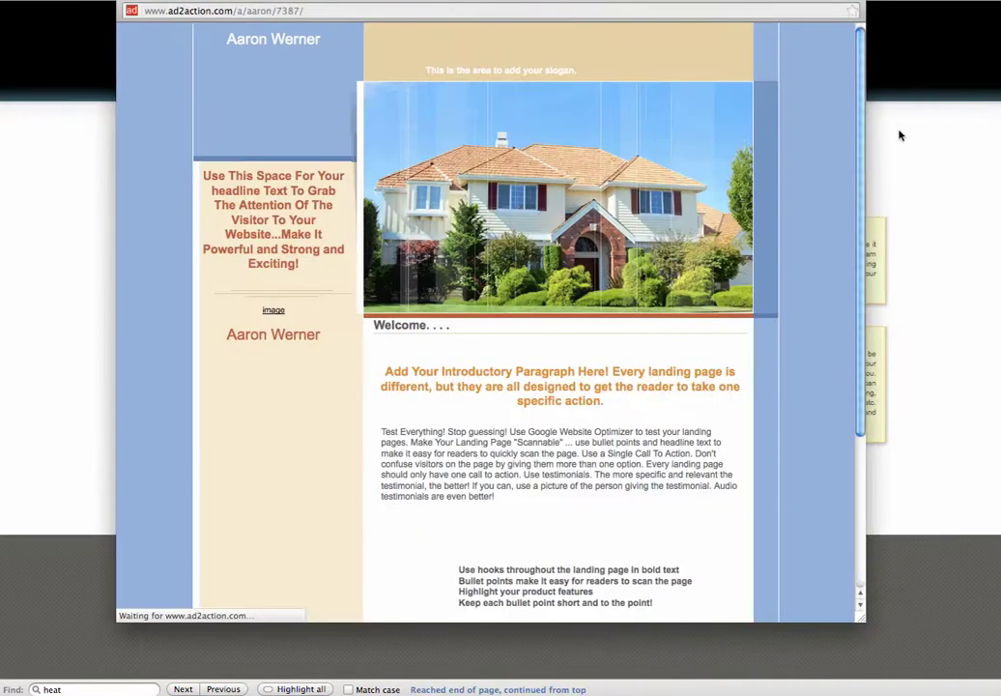
left_click_drag(860, 214, 765, 618)
scroll(785, 119, "up", 5)
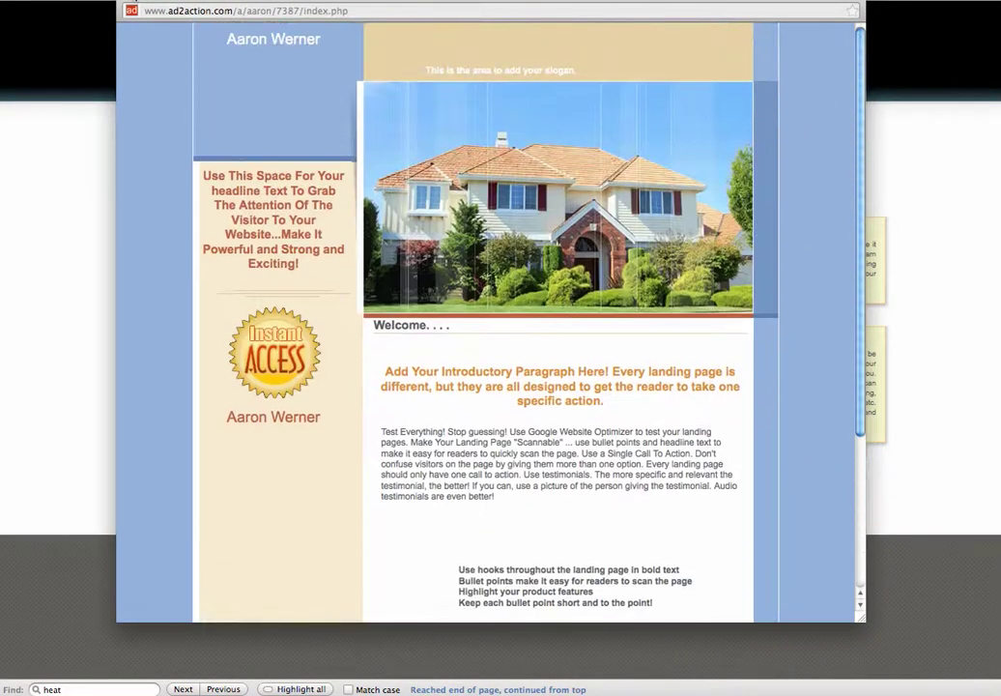
left_click(129, 1)
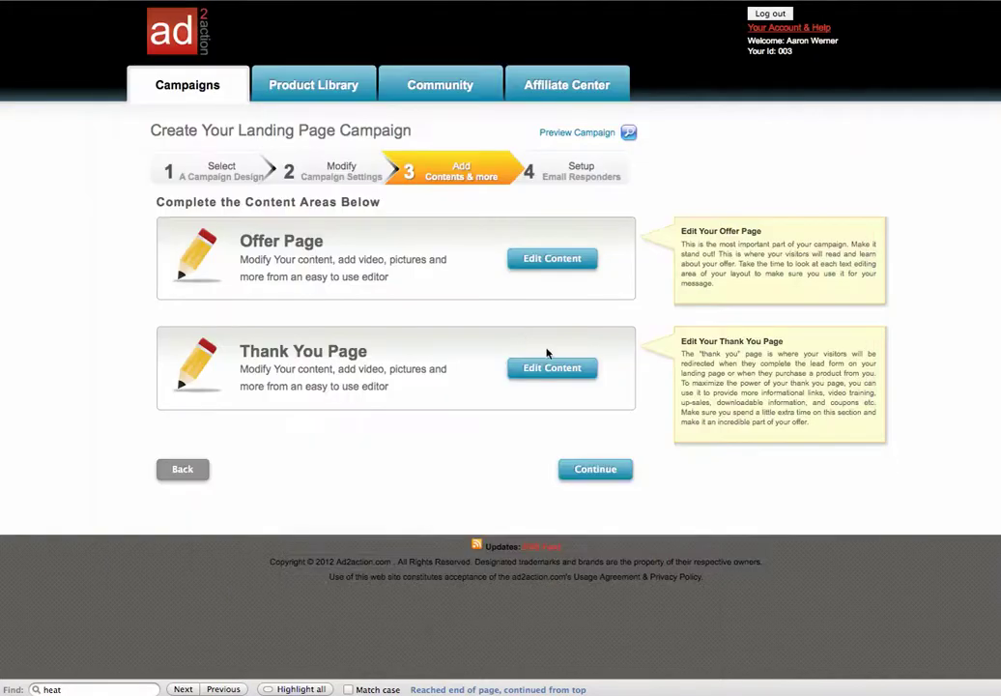
- Open the Offer Page content for editing, switch to Dreamweaver and look through the Salesforce lead form's HTML code
left_click(537, 261)
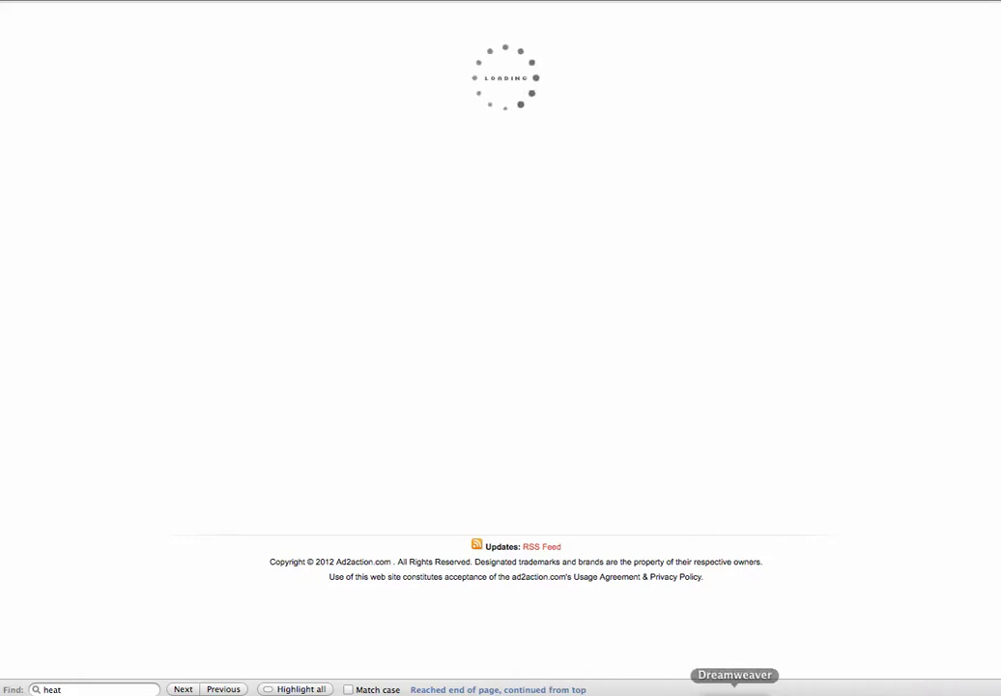
left_click(734, 690)
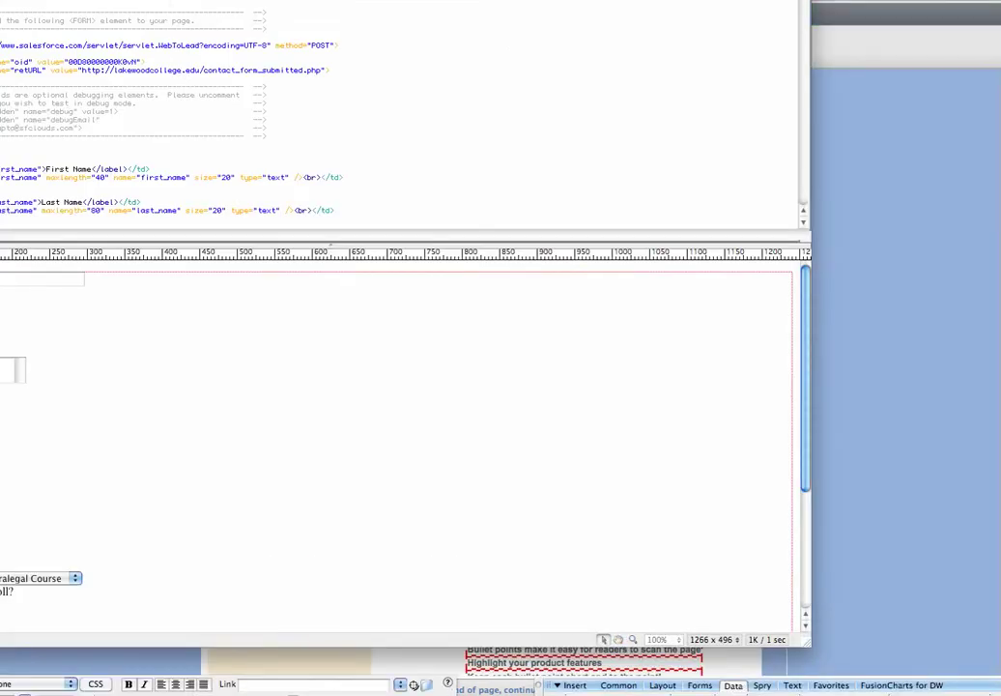
left_click_drag(406, 2, 592, 2)
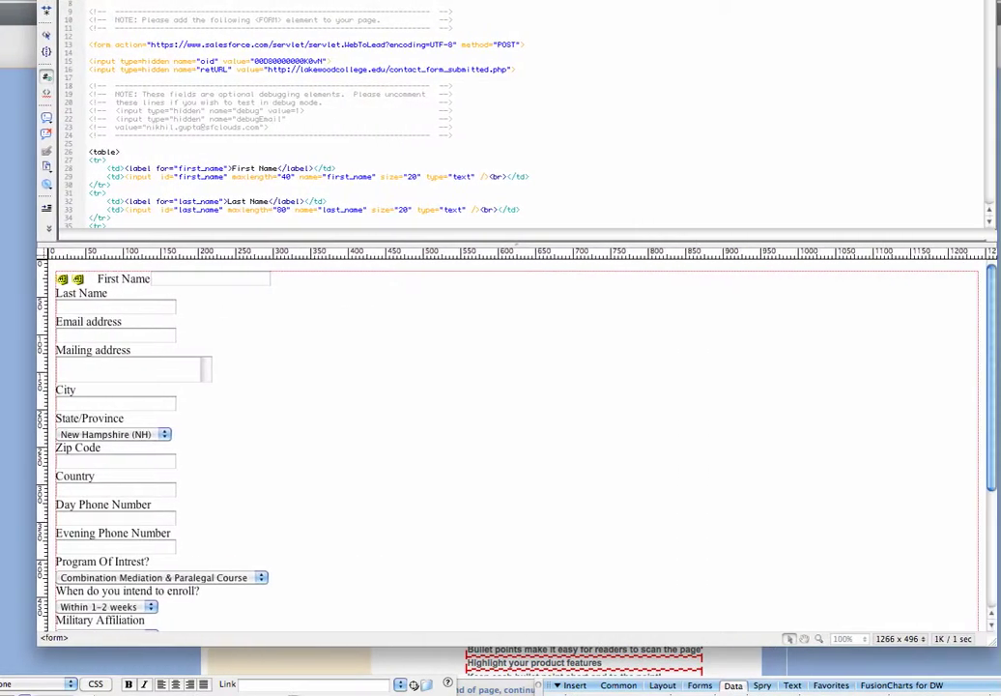
scroll(973, 146, "down", 20)
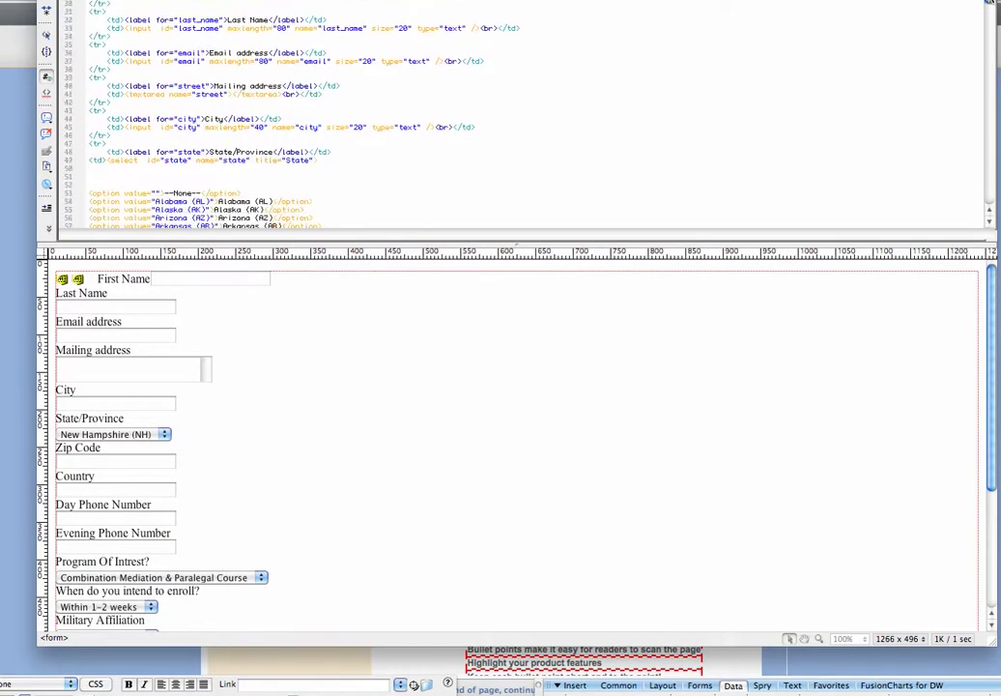
scroll(966, 145, "down", 10)
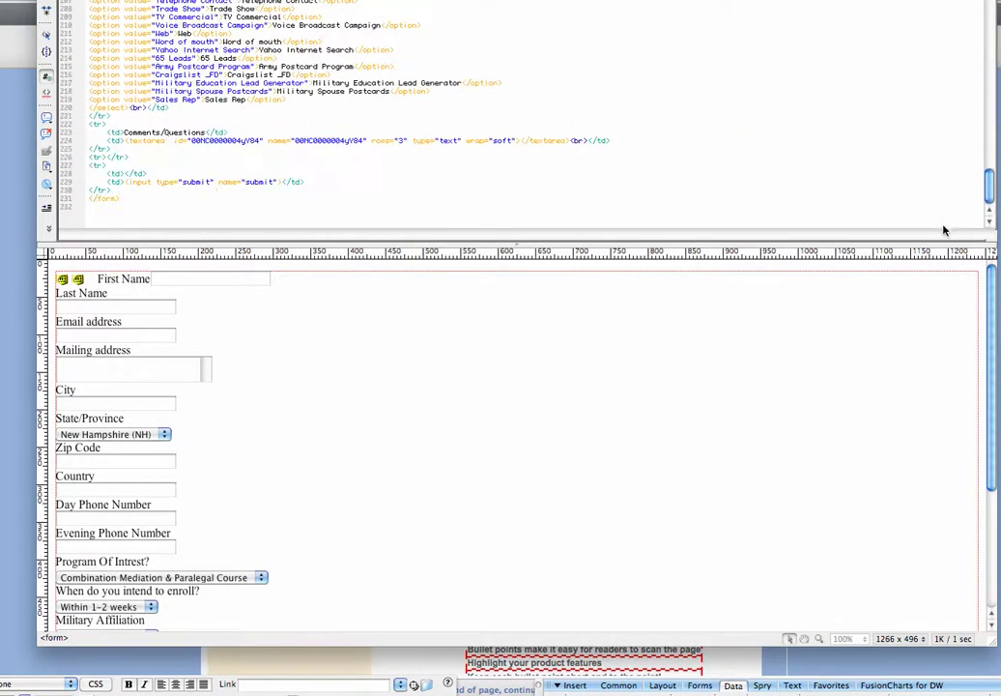
scroll(953, 58, "up", 20)
scroll(916, 185, "down", 20)
left_click_drag(119, 199, 89, 1)
scroll(522, 116, "up", 20)
left_click_drag(88, 101, 89, 44)
left_click(81, 45)
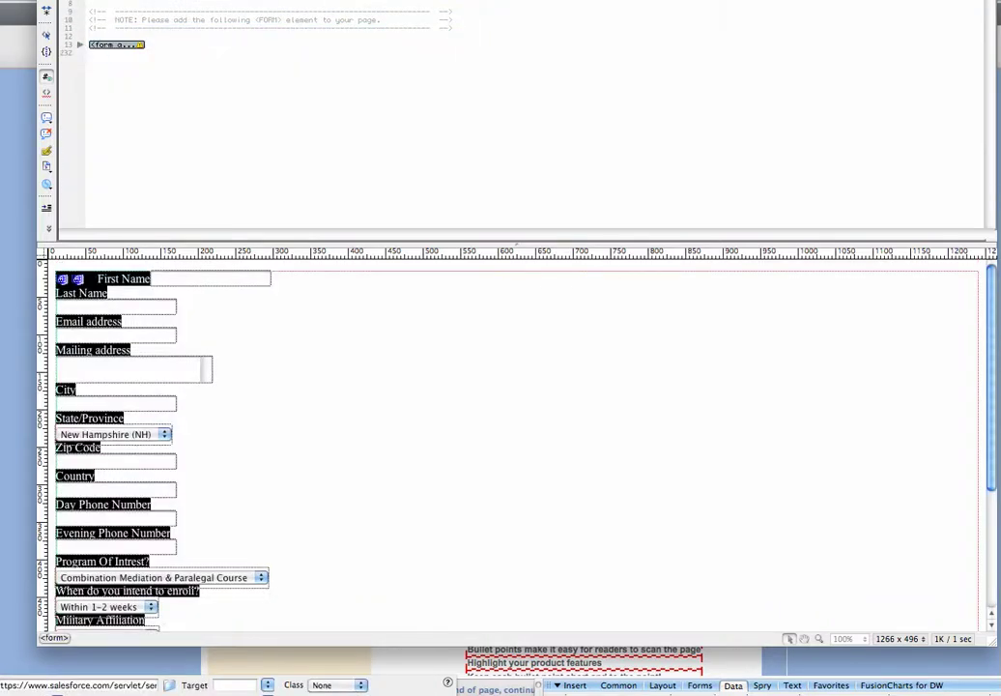
left_click(79, 53)
left_click(68, 45)
double_click(142, 44)
left_click(116, 222)
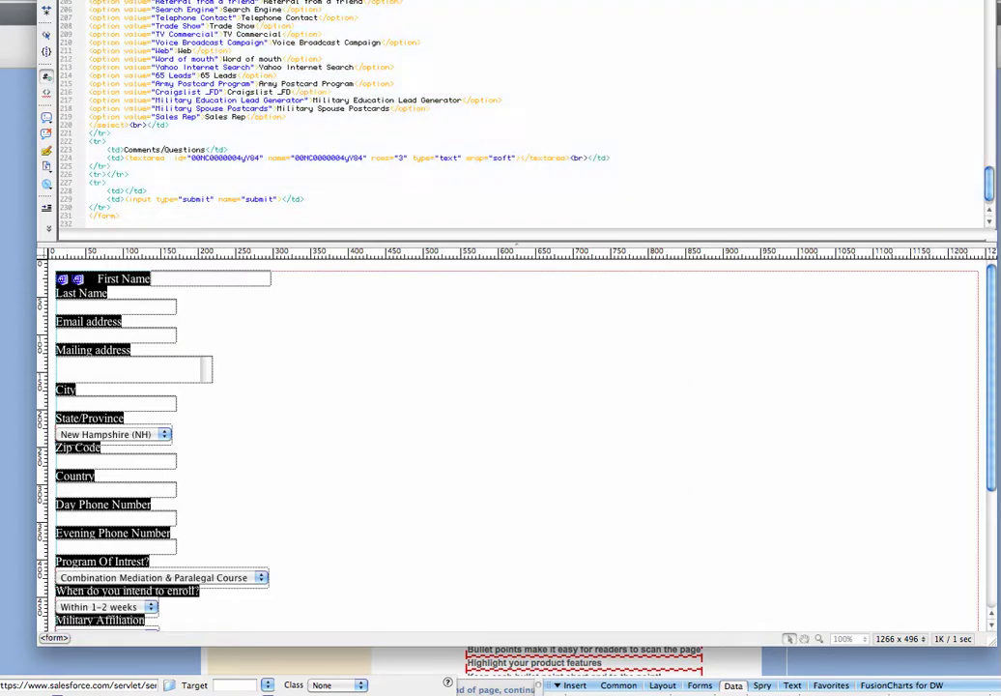
left_click_drag(89, 215, 100, 215)
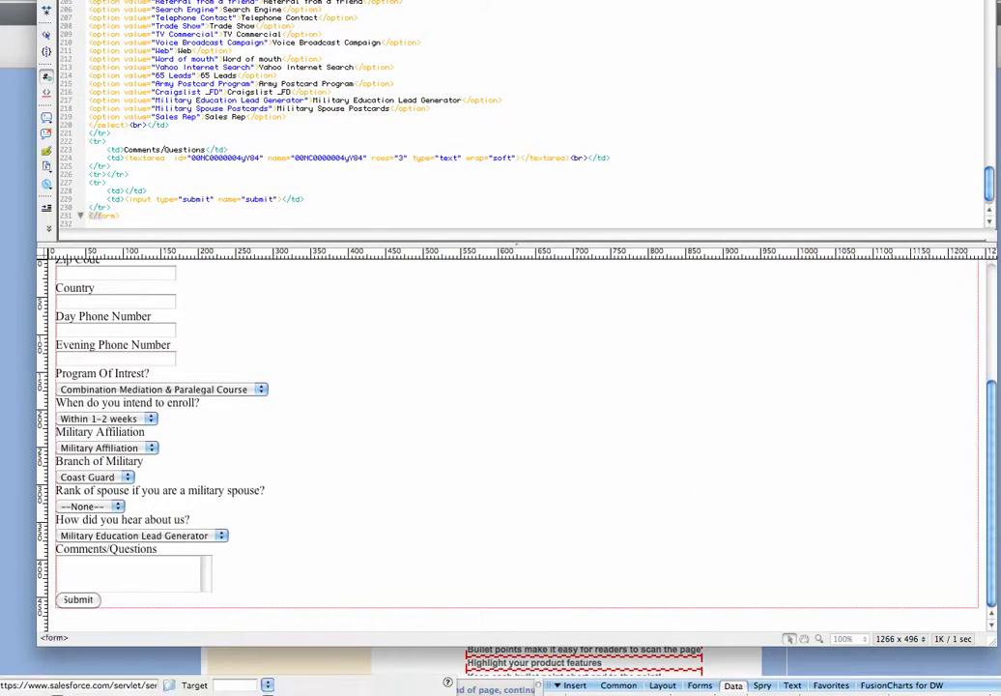
left_click(127, 191)
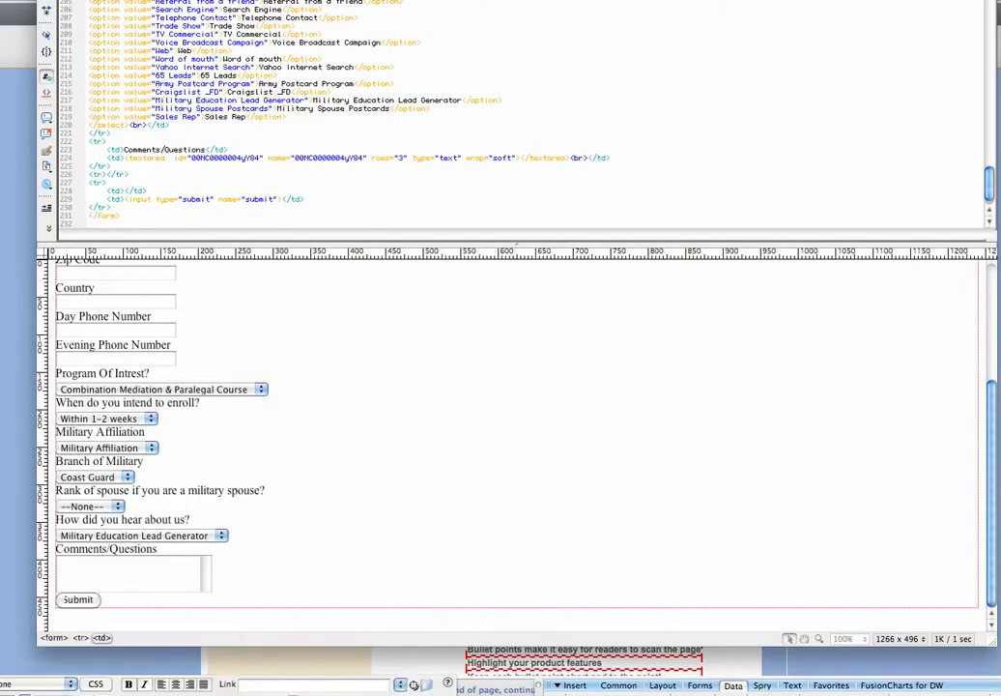
left_click_drag(989, 191, 983, 0)
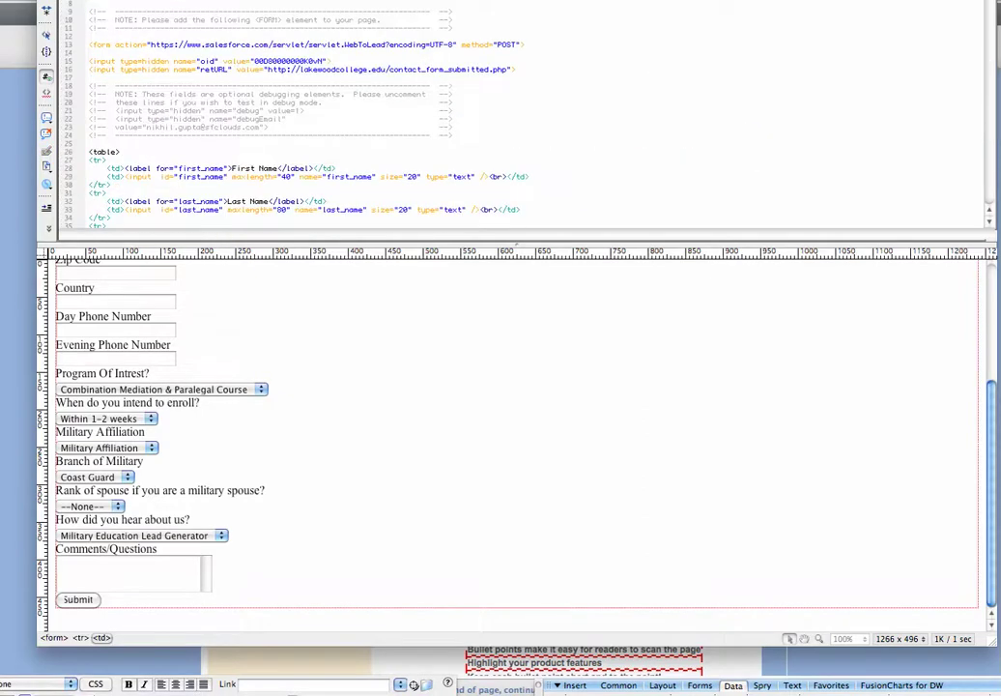
- Copy the form code from its opening form tag through its closing form tag, and minimize the Dreamweaver window
left_click_drag(89, 44, 200, 232)
left_click_drag(65, 9, 65, 198)
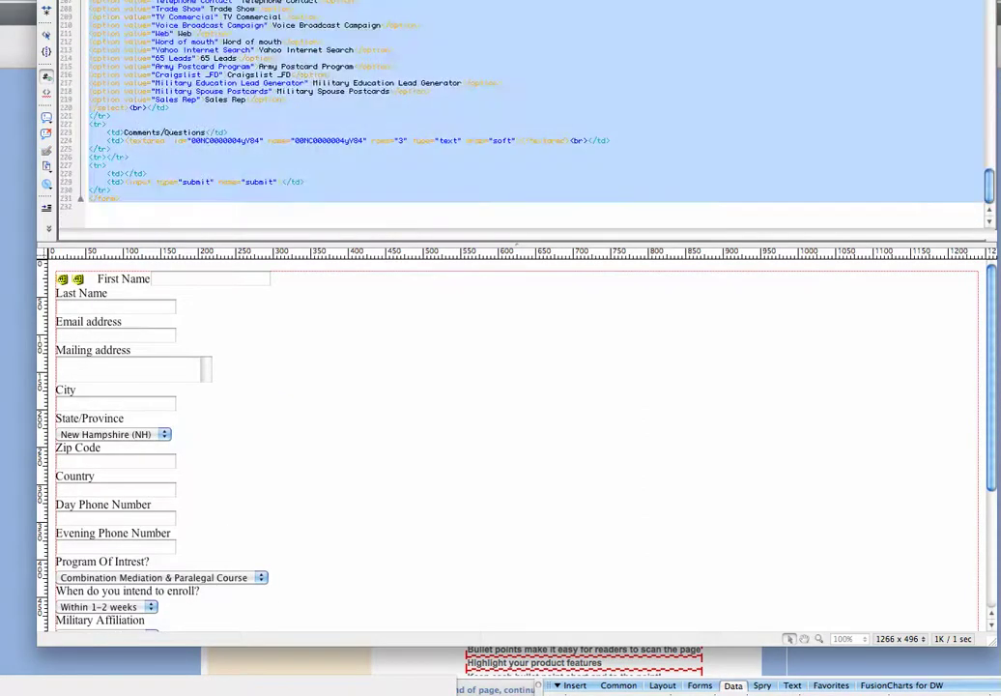
left_click(176, 434, "shift")
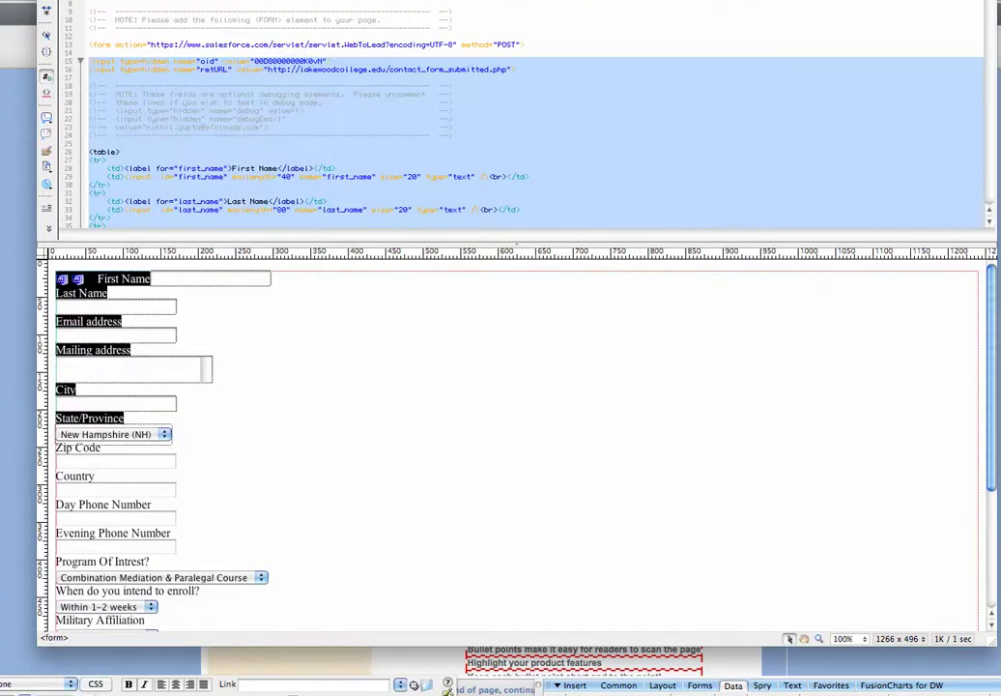
key("super+m")
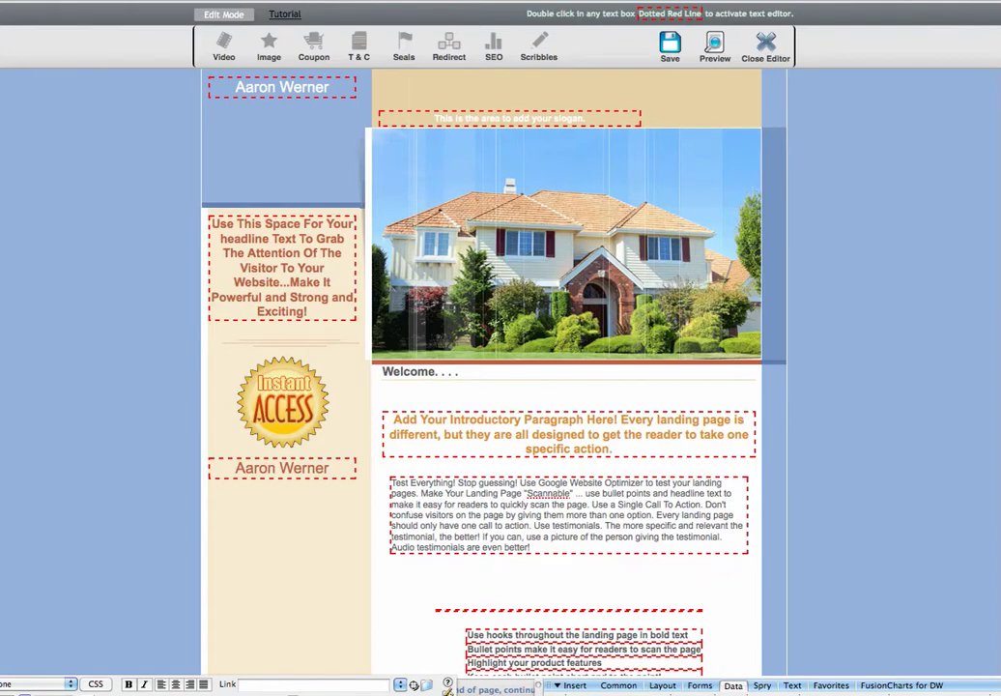
- Add five line breaks after the "Test Everything!" body paragraph on the offer page
scroll(999, 499, "down", 4)
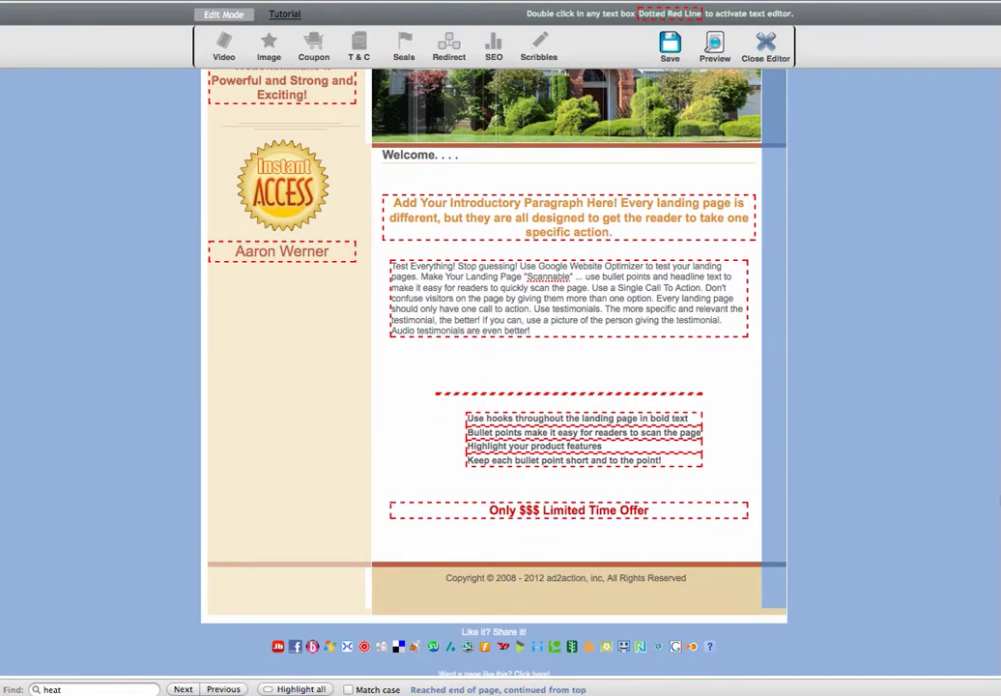
left_click(536, 332)
key("Return")
key("Return")
key("Return")
key("Return")
key("Return")
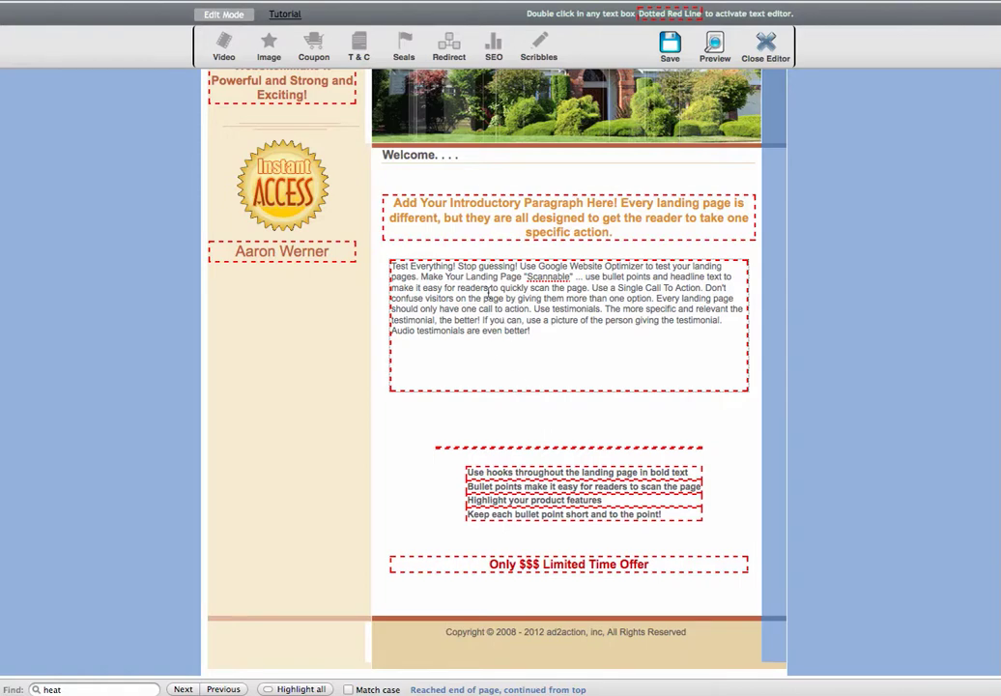
- Show the HTML source of the "Test Everything!" text box and paste the copied form code below the closing div tag
double_click(432, 370)
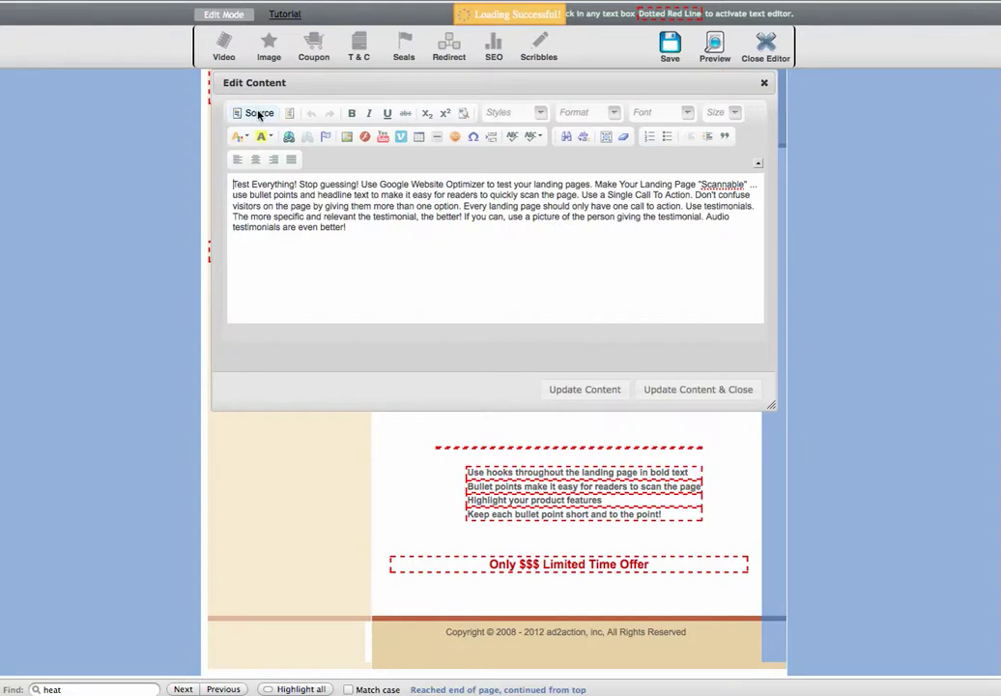
left_click(258, 112)
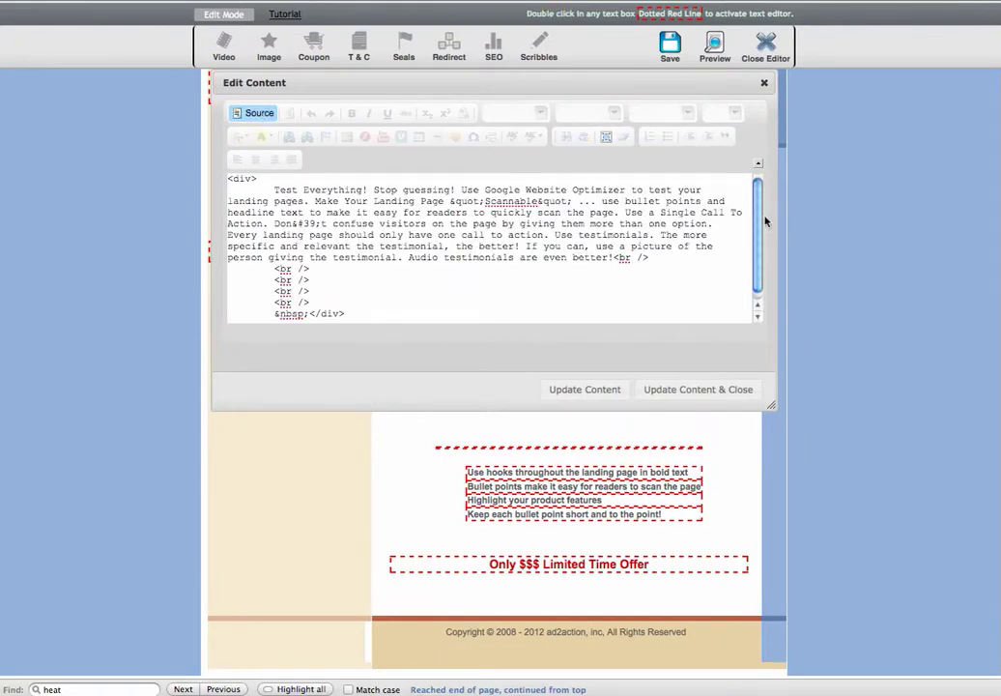
scroll(676, 280, "down", 1)
left_click(358, 306)
key("Return")
key("Return")
key("Return")
key("super+v")
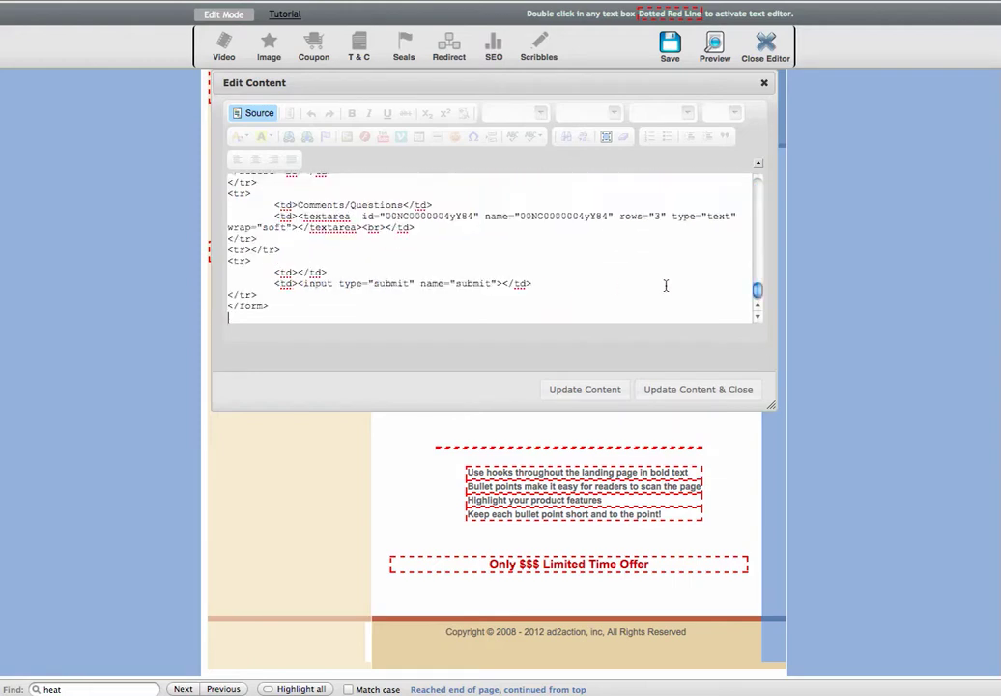
left_click_drag(758, 280, 748, 174)
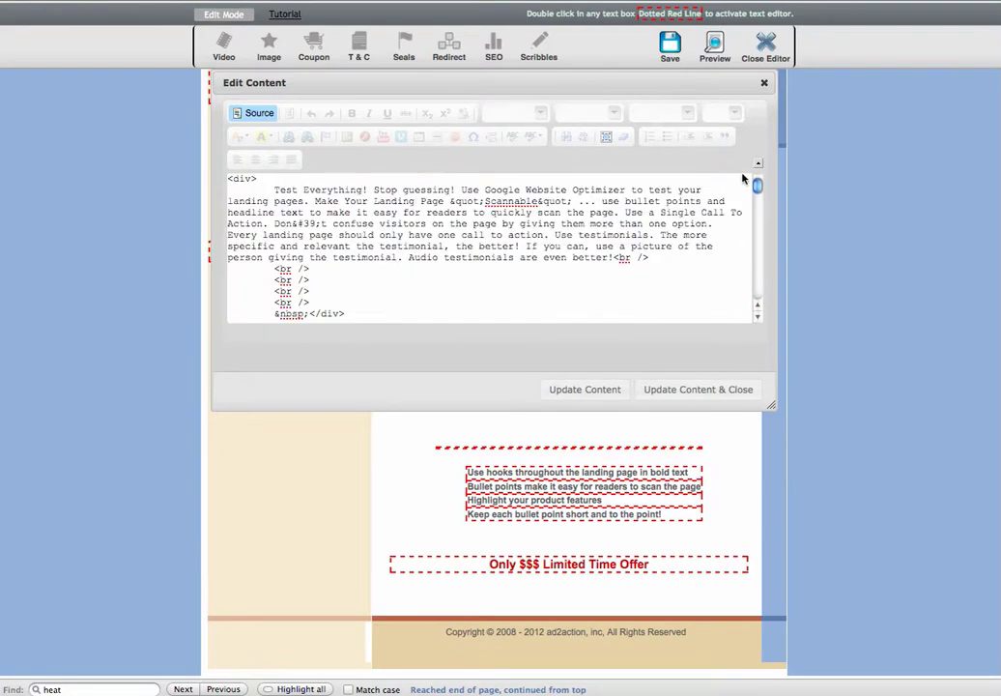
- Update the text box with the pasted form code, close the content editor, check the embedded form, and save the offer page
left_click(682, 391)
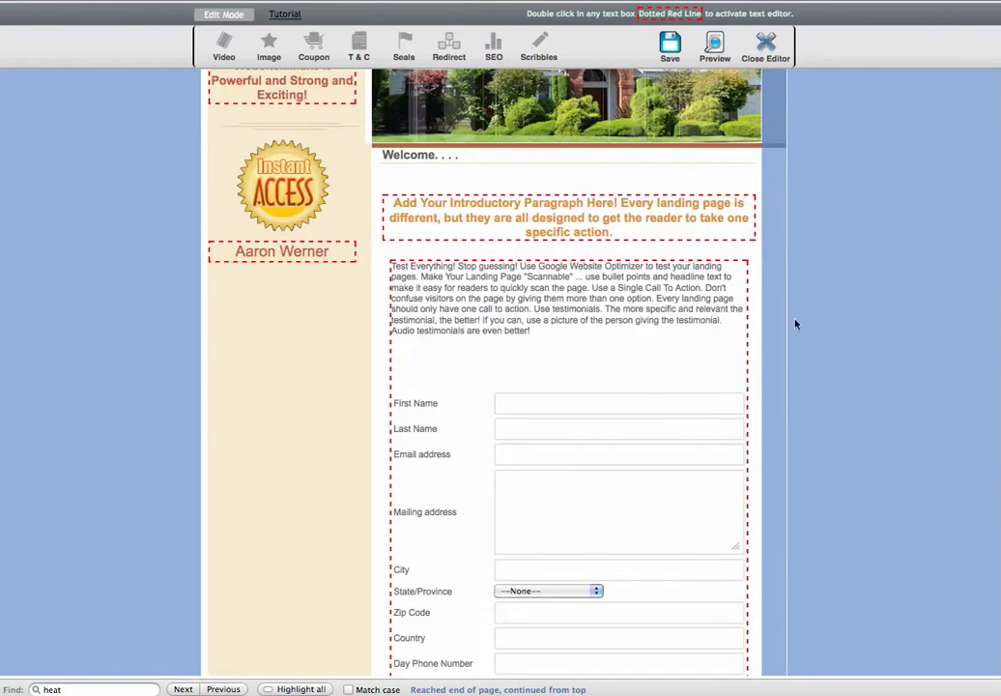
scroll(580, 367, "down", 10)
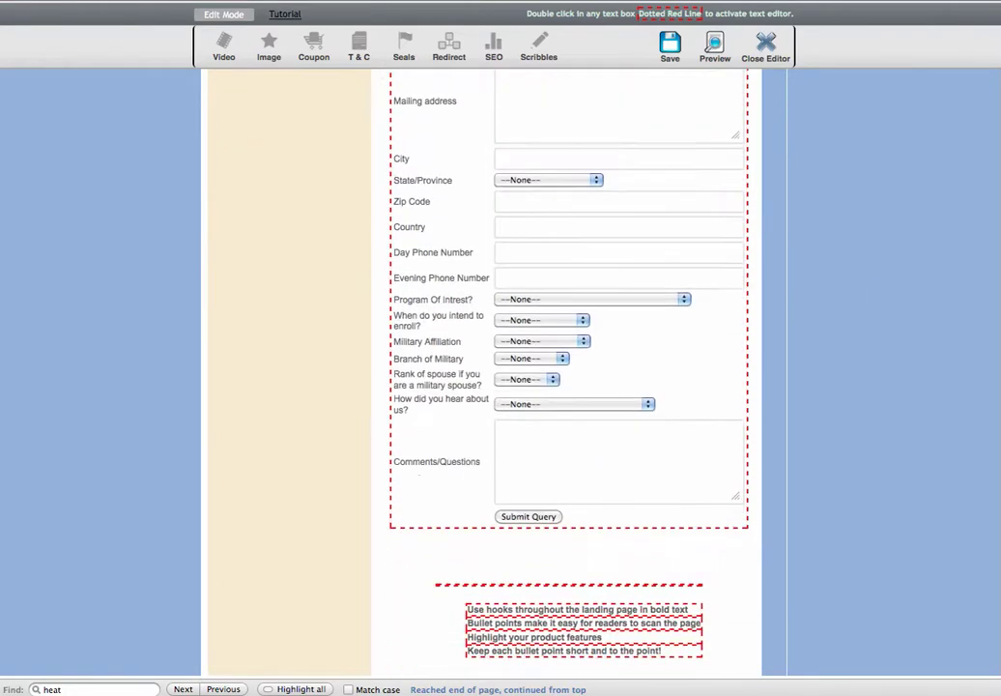
scroll(580, 367, "up", 10)
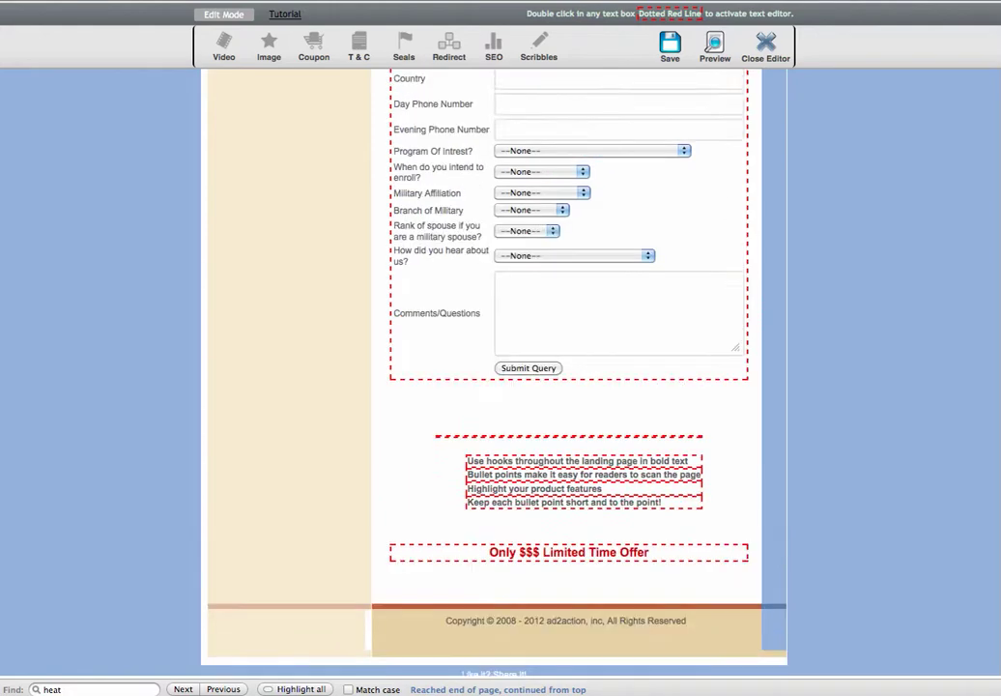
scroll(580, 368, "up", 1)
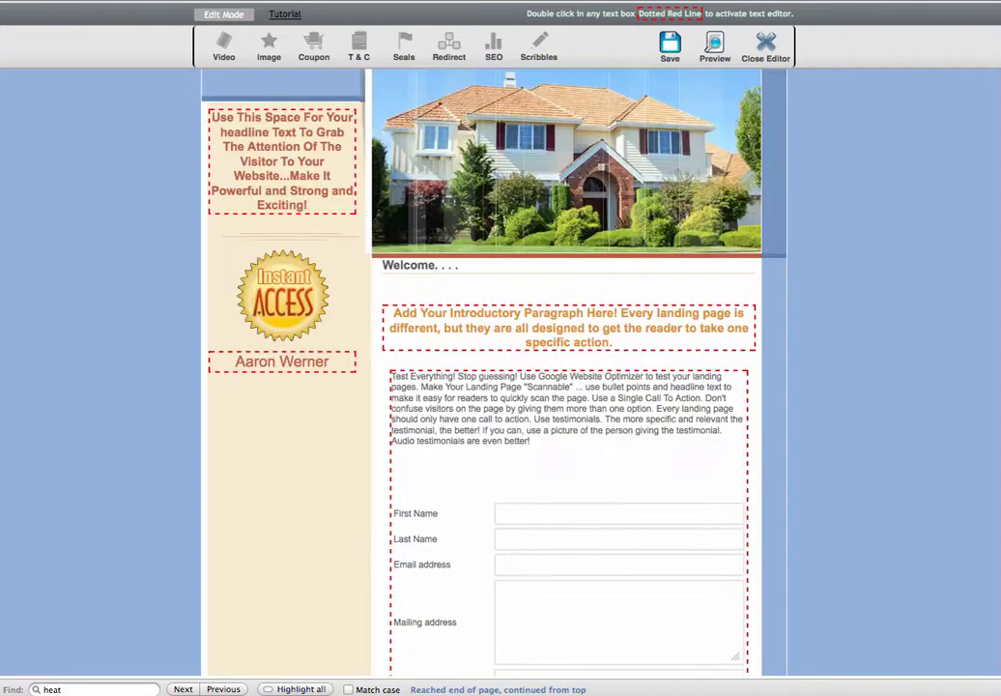
scroll(568, 386, "down", 5)
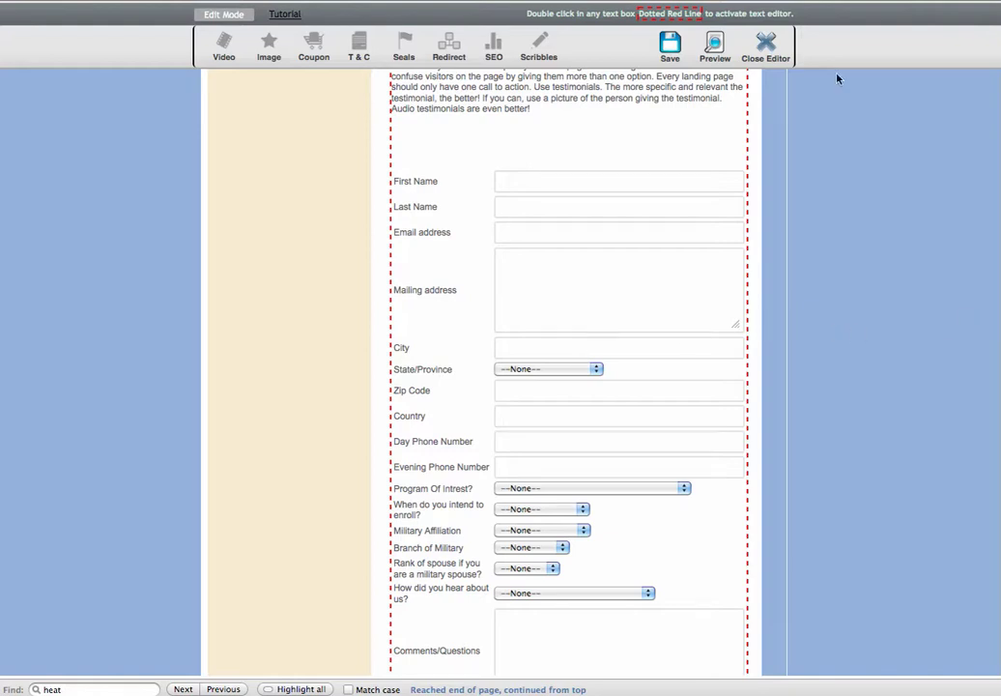
left_click(669, 45)
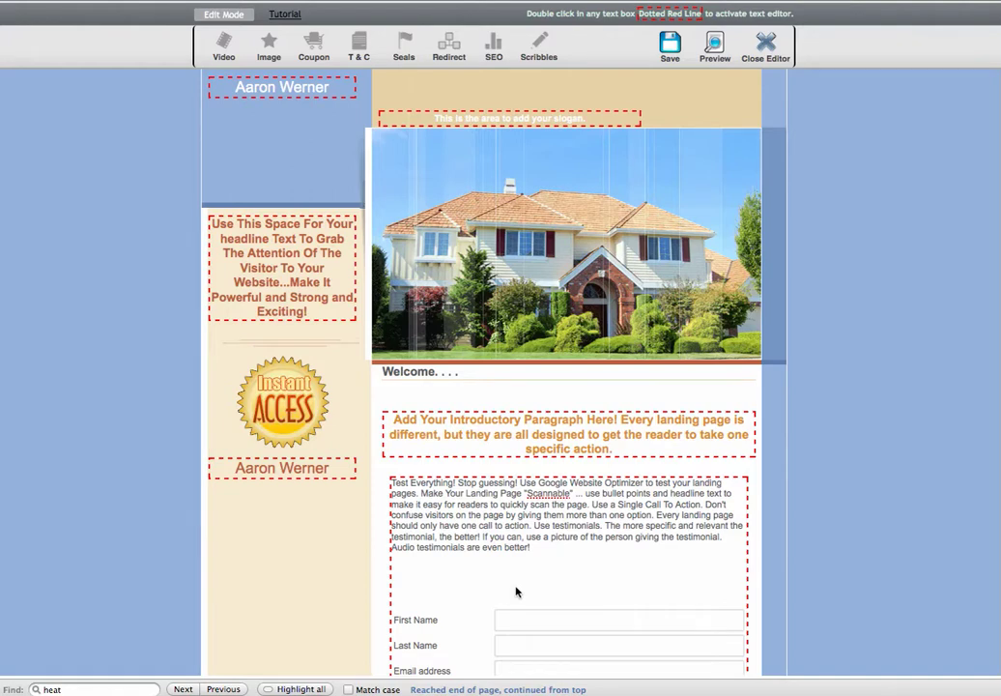
- Preview the offer page and examine the embedded lead form's fields from First Name through Submit Query
left_click(715, 43)
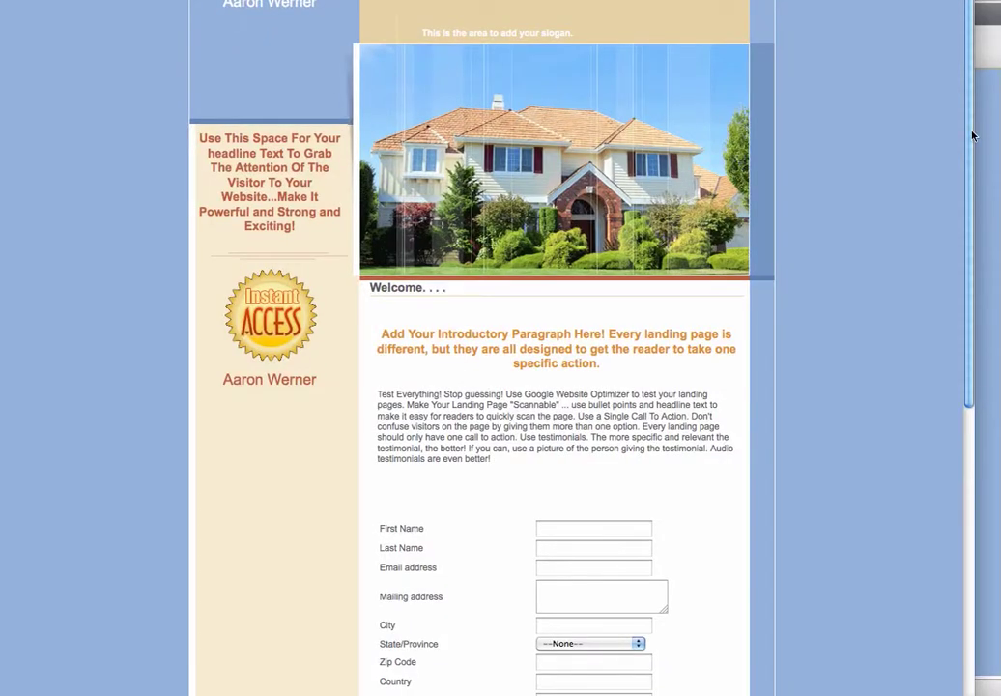
scroll(957, 290, "down", 10)
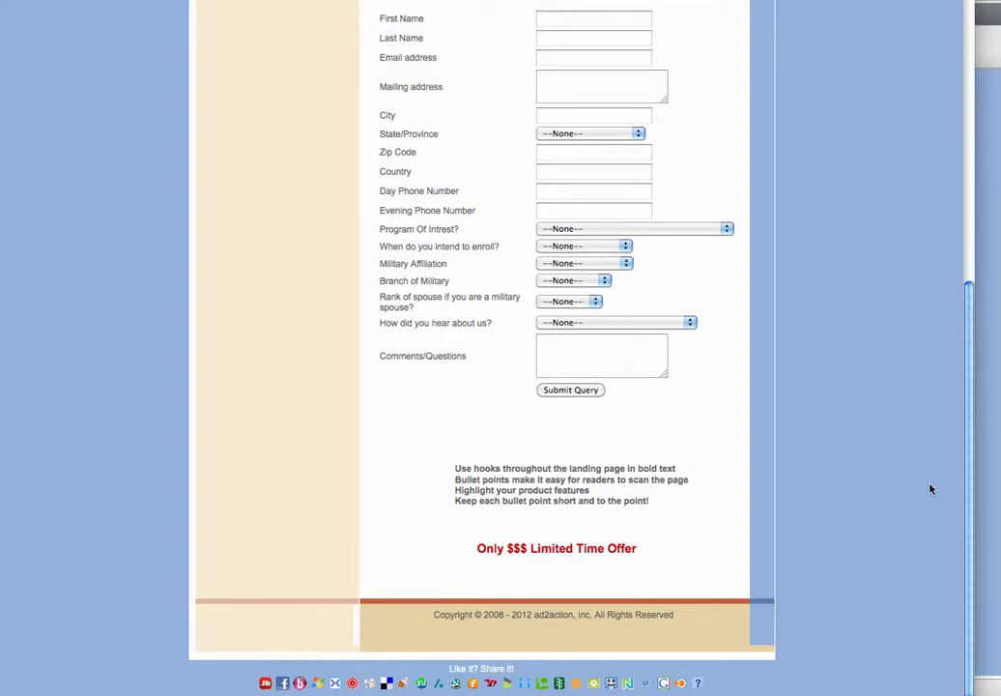
scroll(954, 277, "up", 7)
scroll(921, 320, "down", 7)
scroll(875, 512, "up", 7)
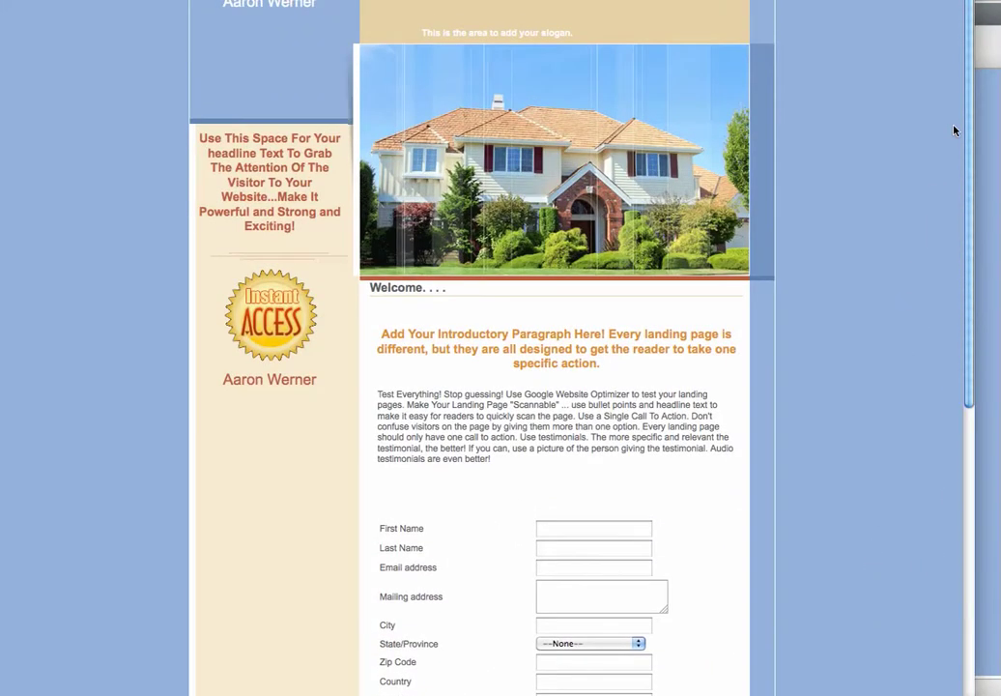
scroll(901, 307, "down", 9)
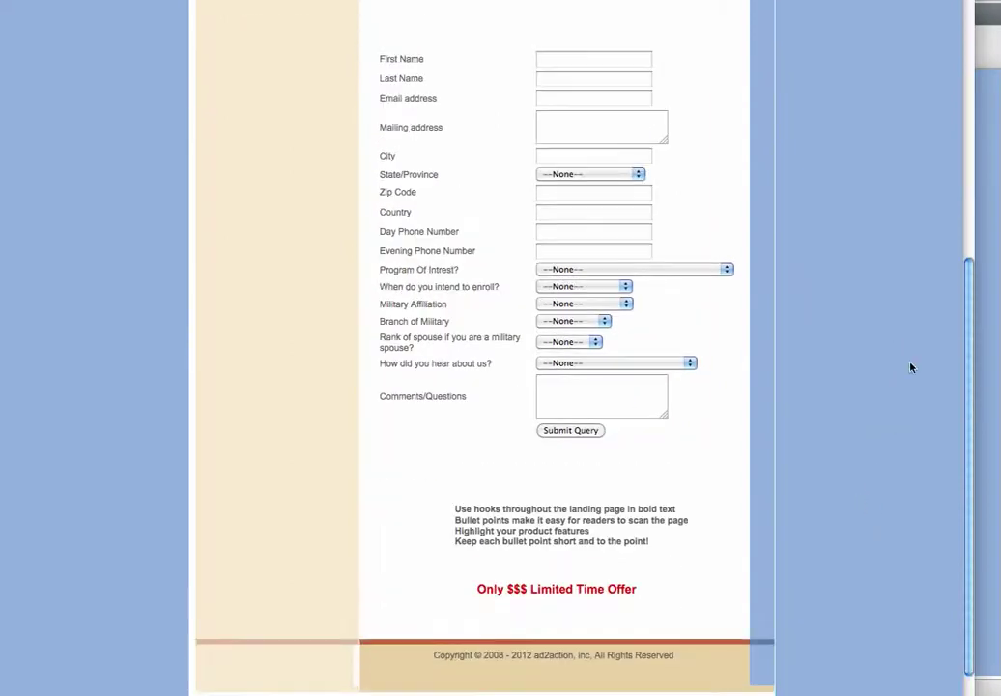
scroll(923, 308, "up", 3)
scroll(925, 241, "up", 3)
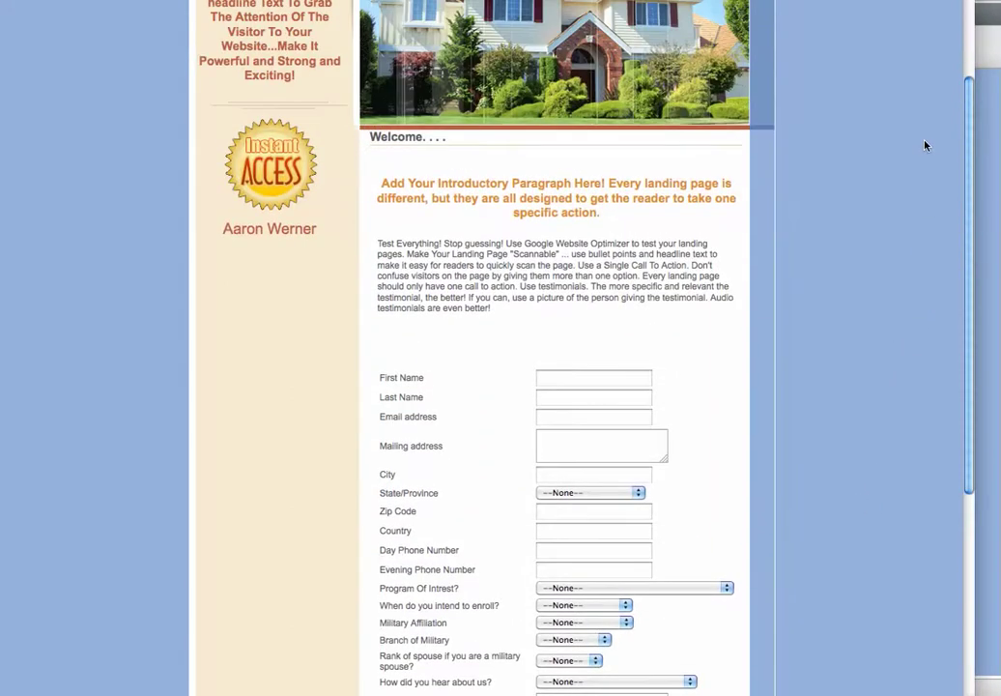
scroll(911, 310, "down", 5)
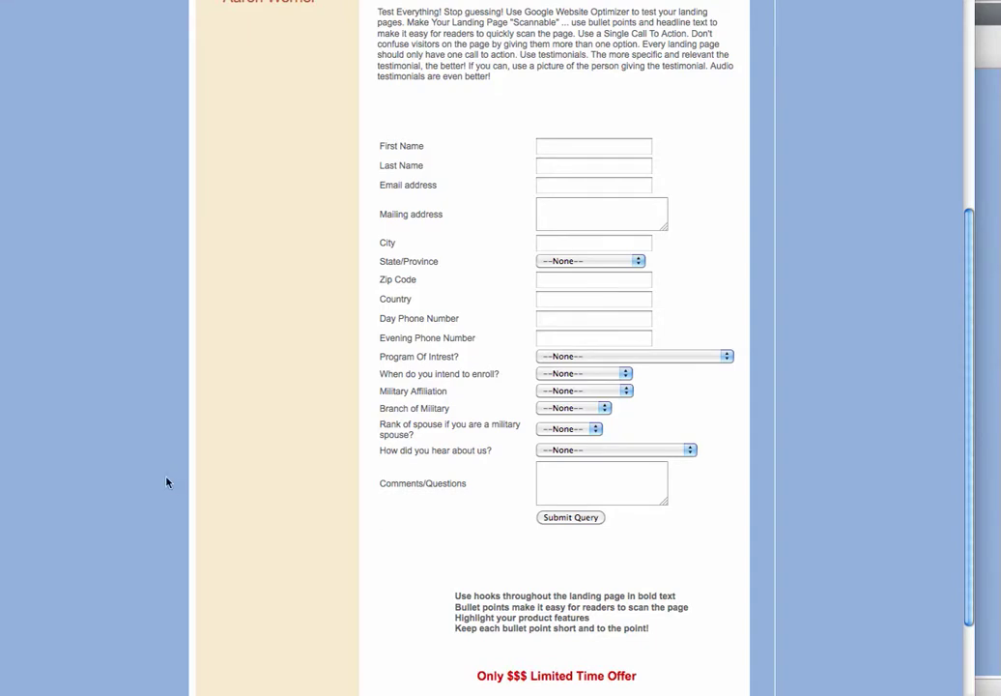
right_click(7, 692)
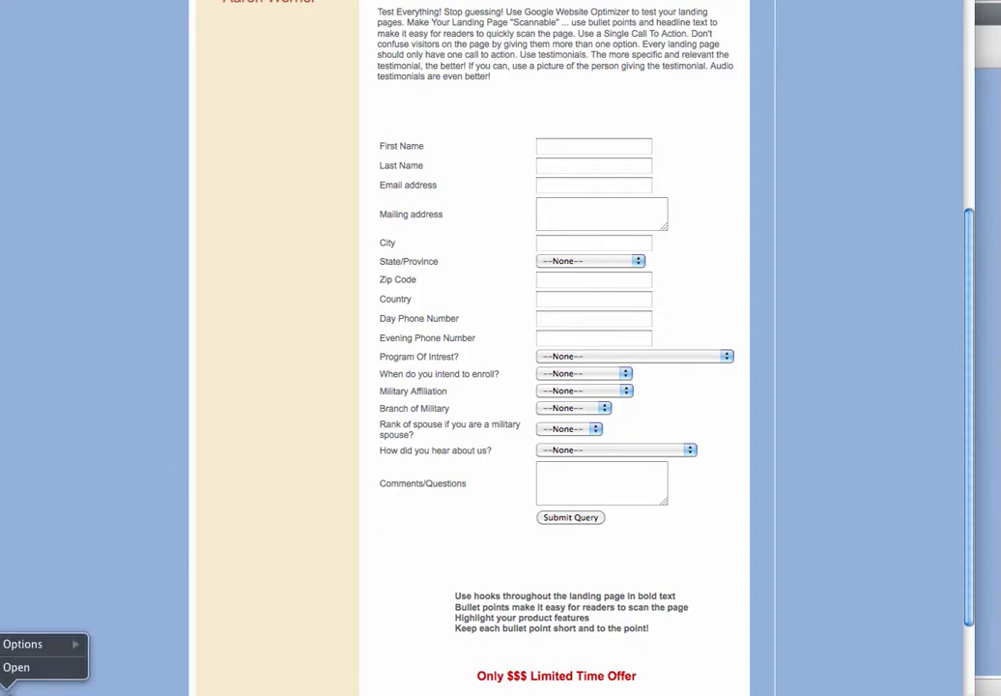
left_click(16, 667)
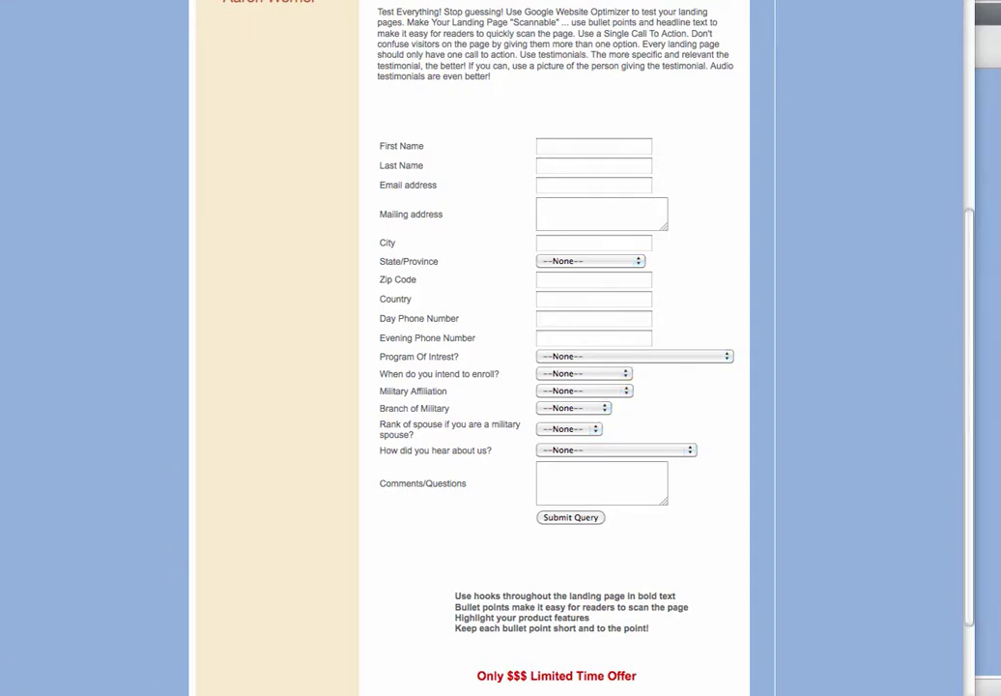